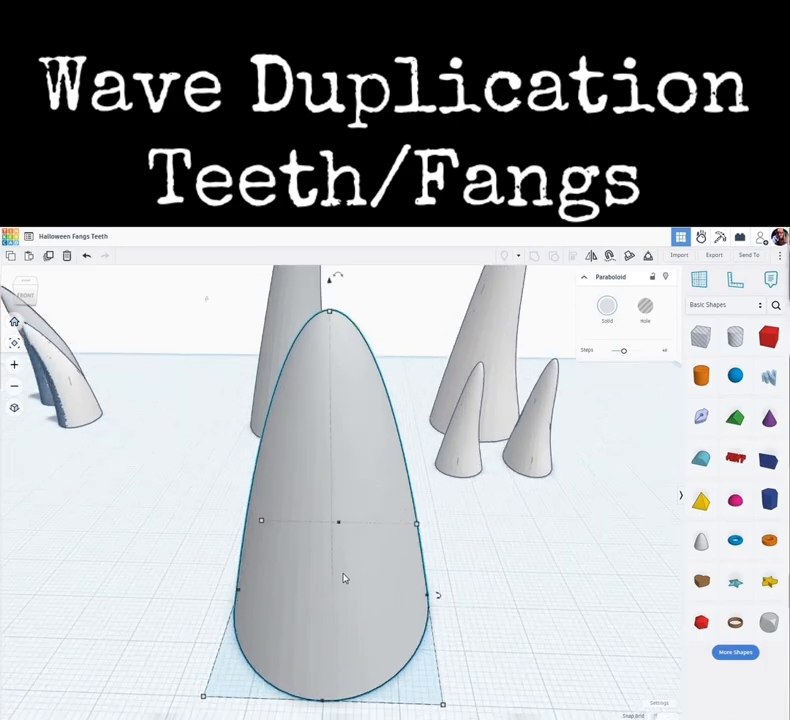
Step: Duplicate the front paraboloid and raise the copy slightly above the original
{"action": "left_click", "coordinate": [50, 257]}
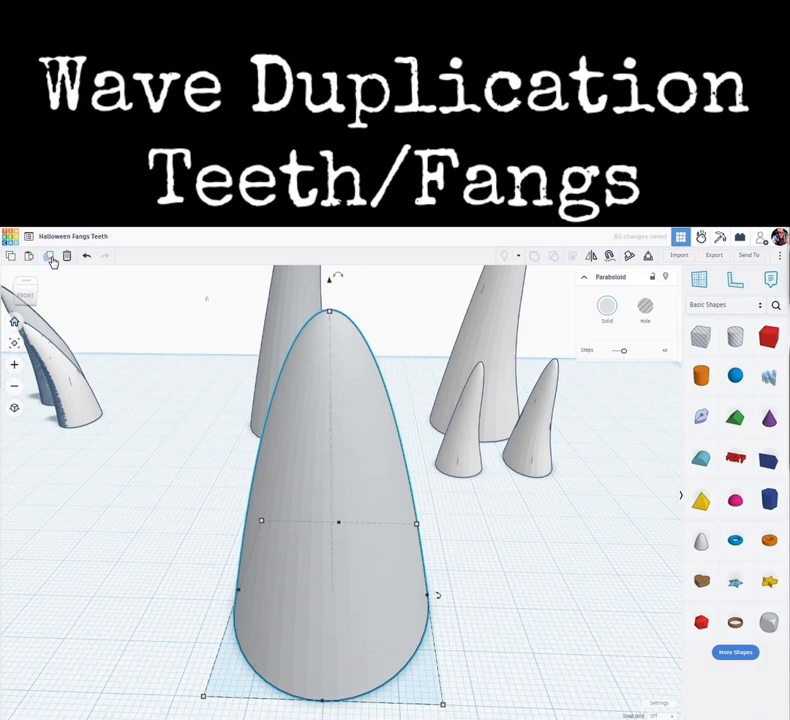
{"action": "left_click", "coordinate": [50, 257]}
{"action": "left_click", "coordinate": [50, 257]}
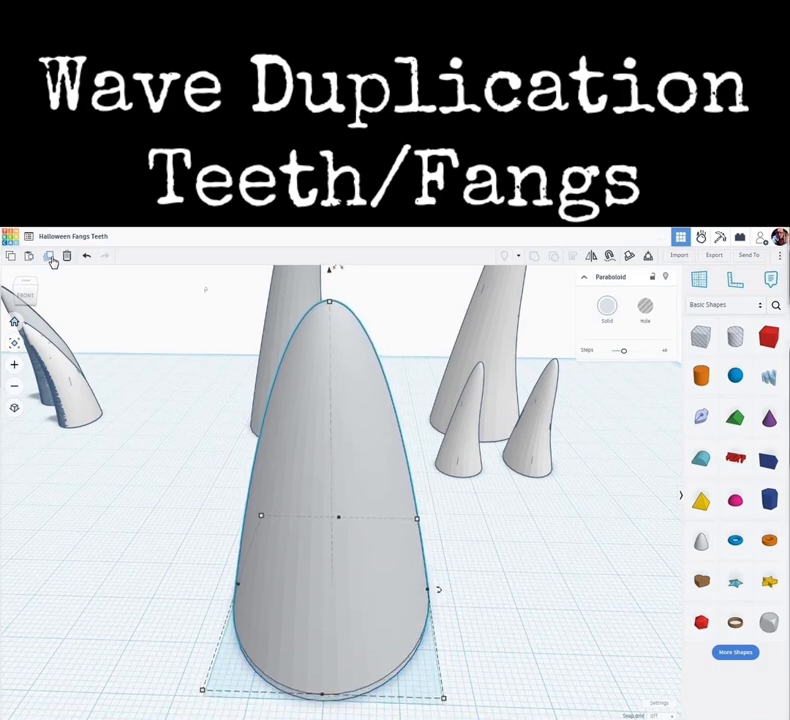
{"action": "left_click", "coordinate": [50, 257]}
{"action": "left_click", "coordinate": [50, 257]}
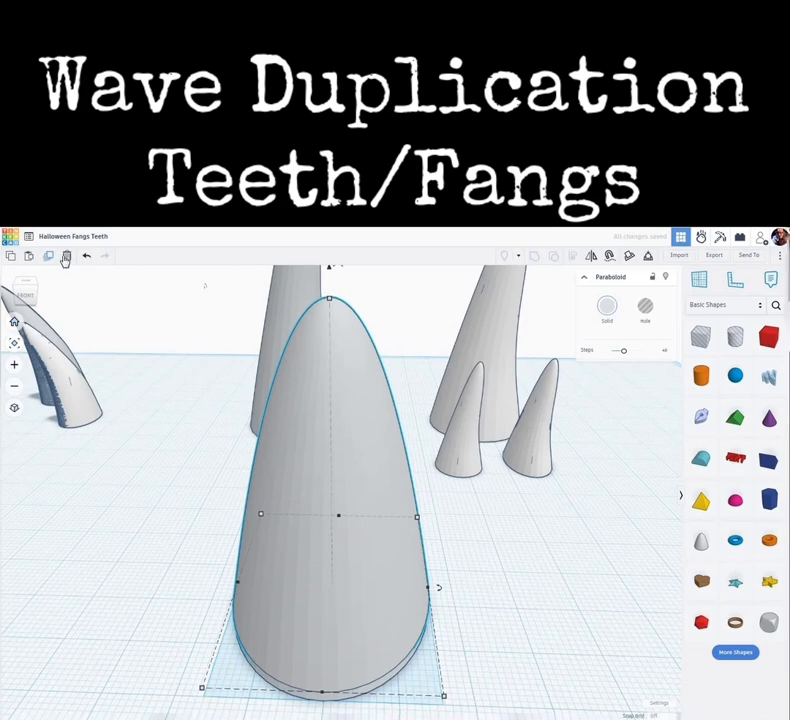
{"action": "right_click_drag", "start_coordinate": [376, 708], "coordinate": [374, 676]}
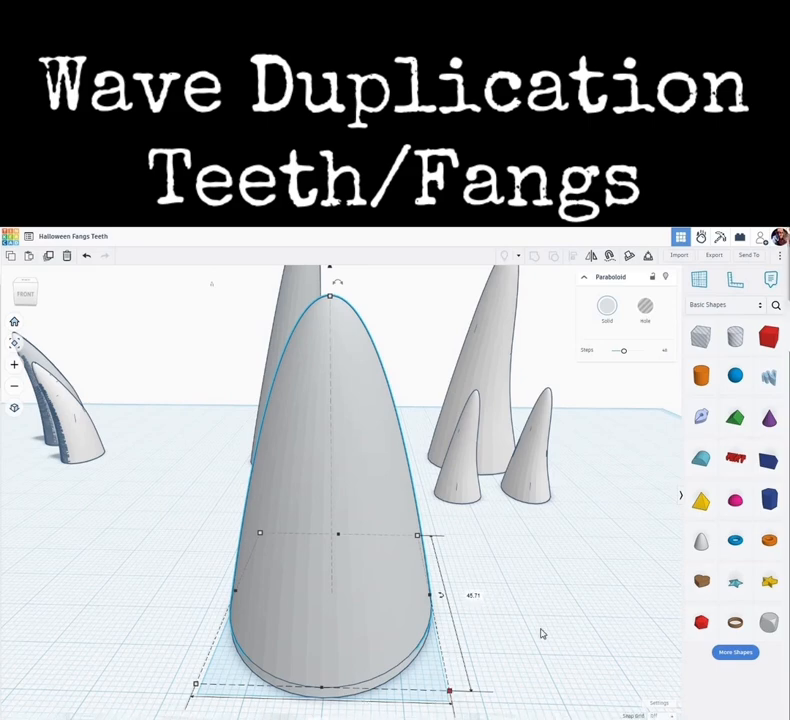
Step: Scale the raised paraboloid copy down proportionally, first to a width of 31.4 and finally to 31.3
{"action": "right_click_drag", "start_coordinate": [531, 538], "coordinate": [492, 570]}
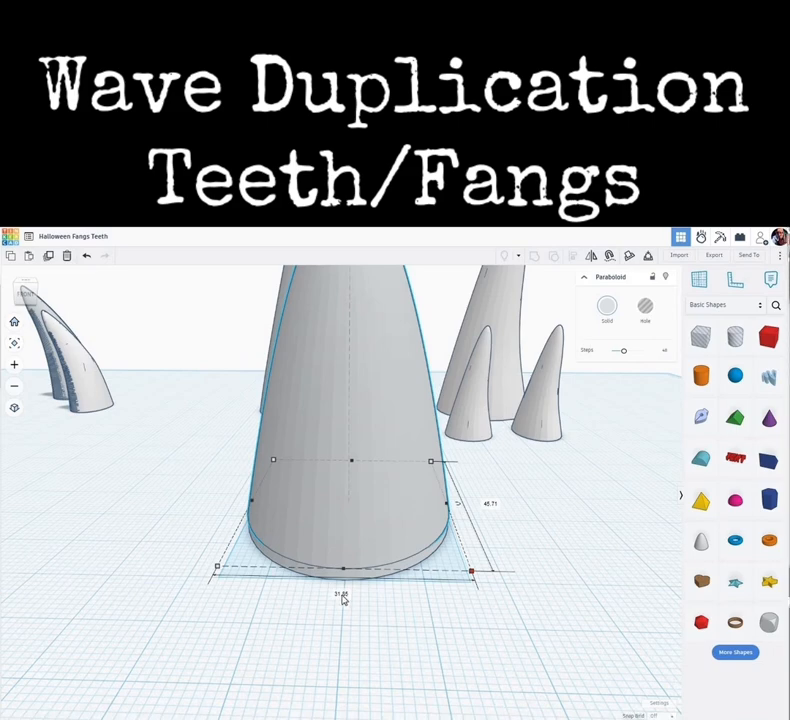
{"action": "left_click", "coordinate": [341, 594]}
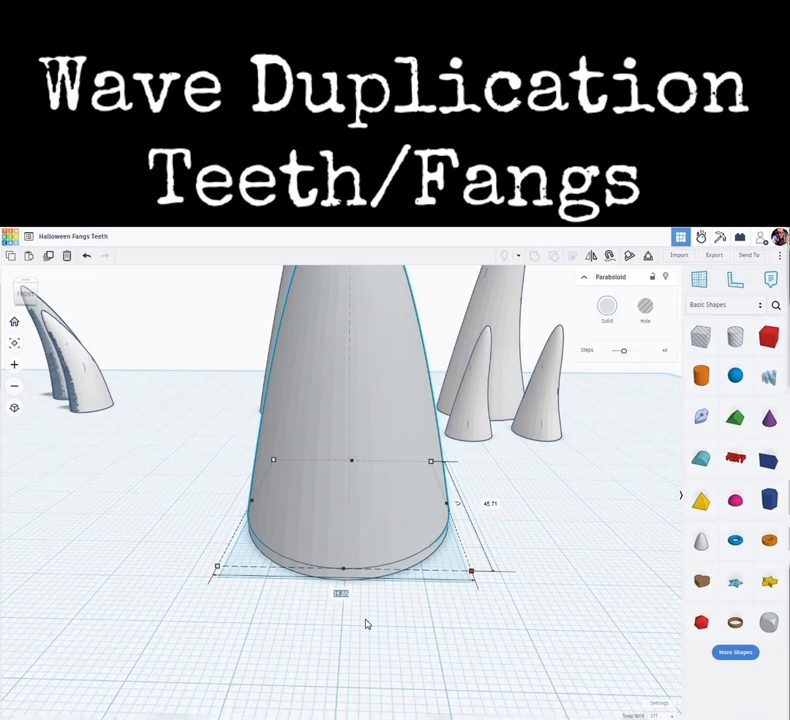
{"action": "type", "text": "31.4"}
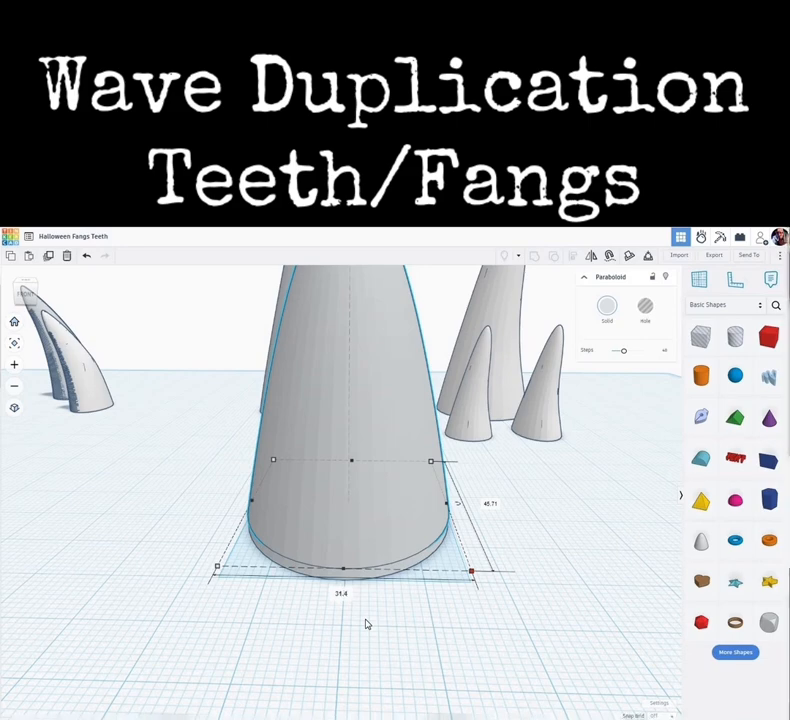
{"action": "key", "text": "Return"}
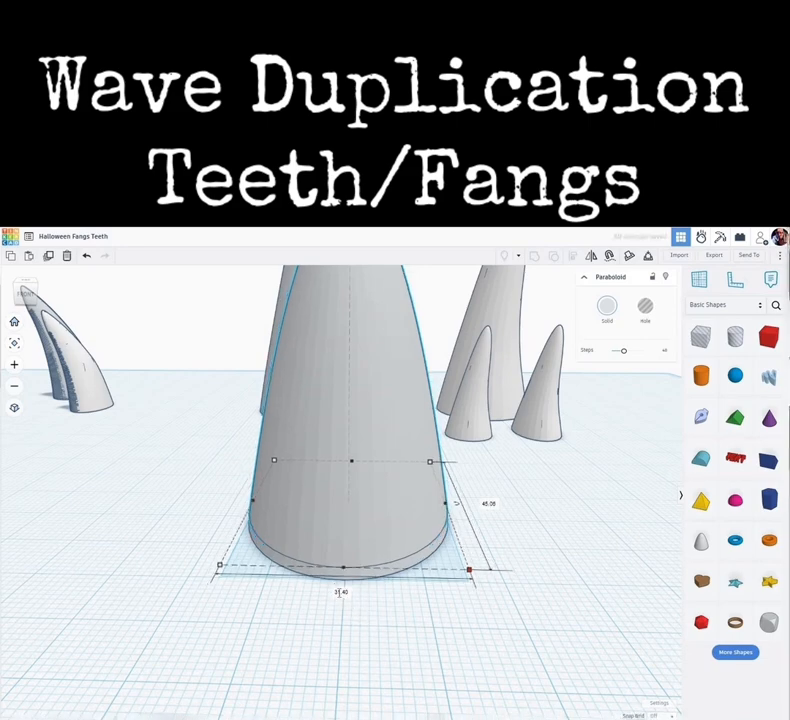
{"action": "left_click", "coordinate": [339, 597]}
{"action": "type", "text": "31.3"}
{"action": "key", "text": "Return"}
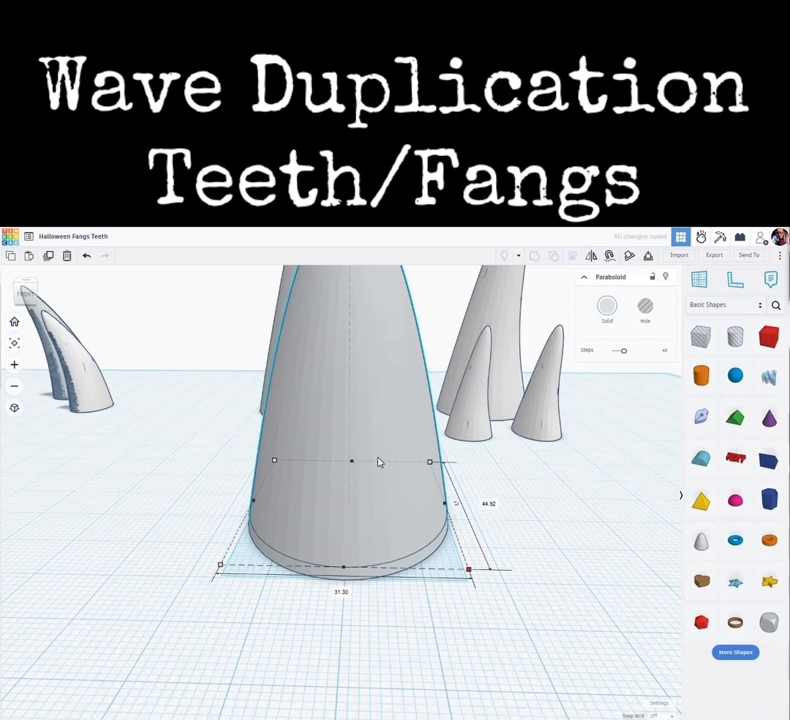
Step: Stretch the paraboloid copy's height to about 45.69
{"action": "right_click_drag", "start_coordinate": [400, 453], "coordinate": [404, 490]}
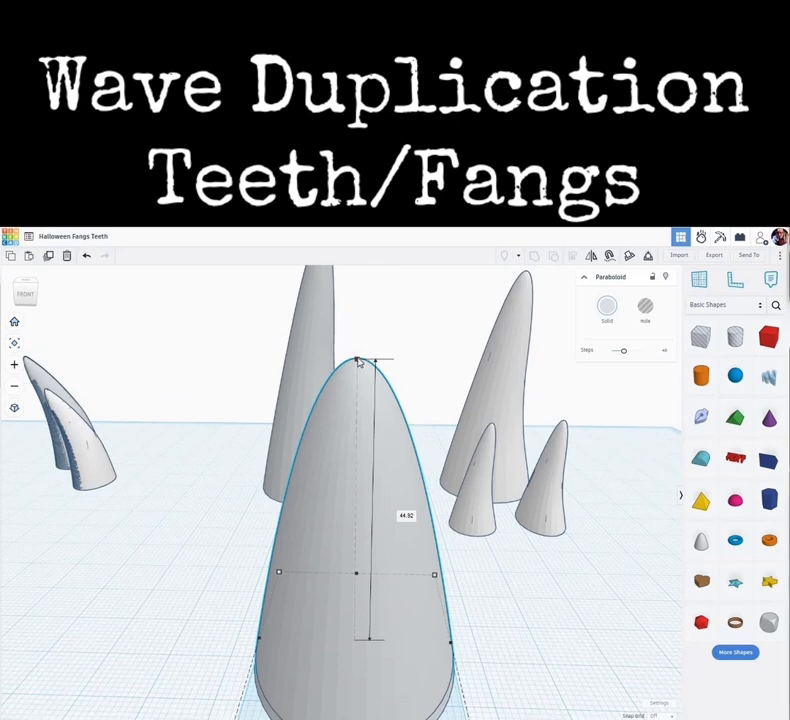
{"action": "left_click_drag", "start_coordinate": [358, 361], "coordinate": [360, 357]}
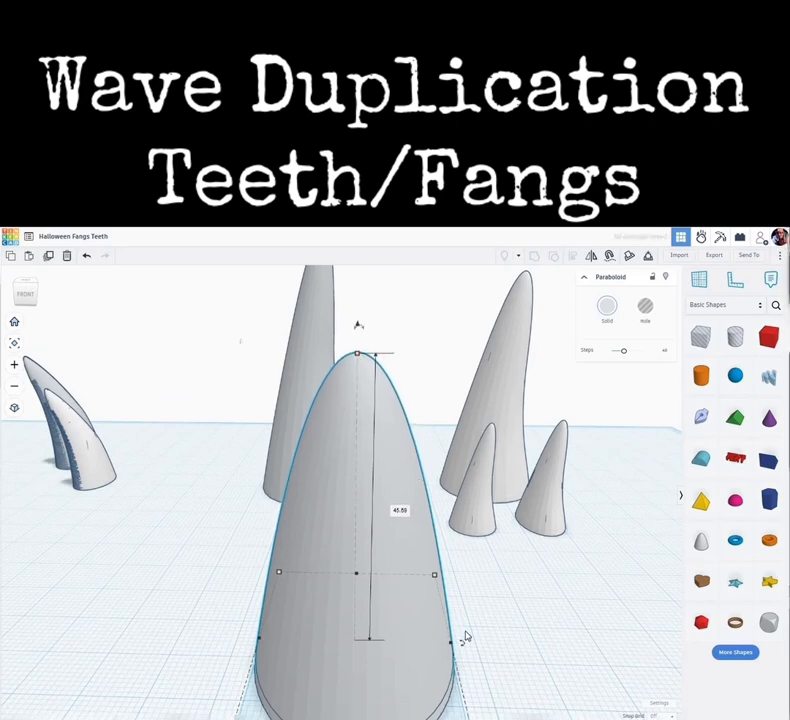
{"action": "scroll", "coordinate": [465, 585], "scroll_direction": "down", "scroll_amount": 3}
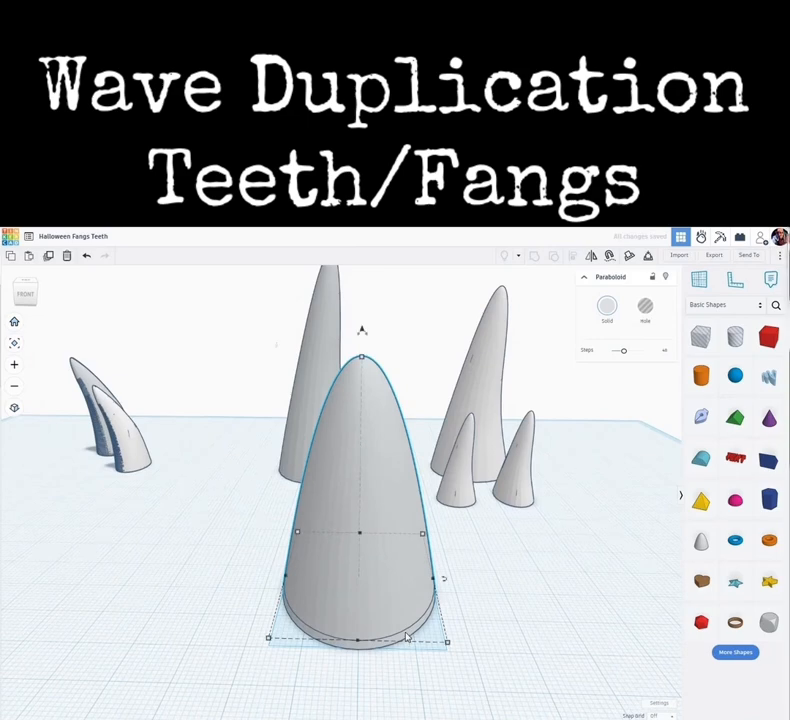
Step: Scale the paraboloid copy down proportionally to a width of 31
{"action": "scroll", "coordinate": [406, 635], "scroll_direction": "up", "scroll_amount": 5}
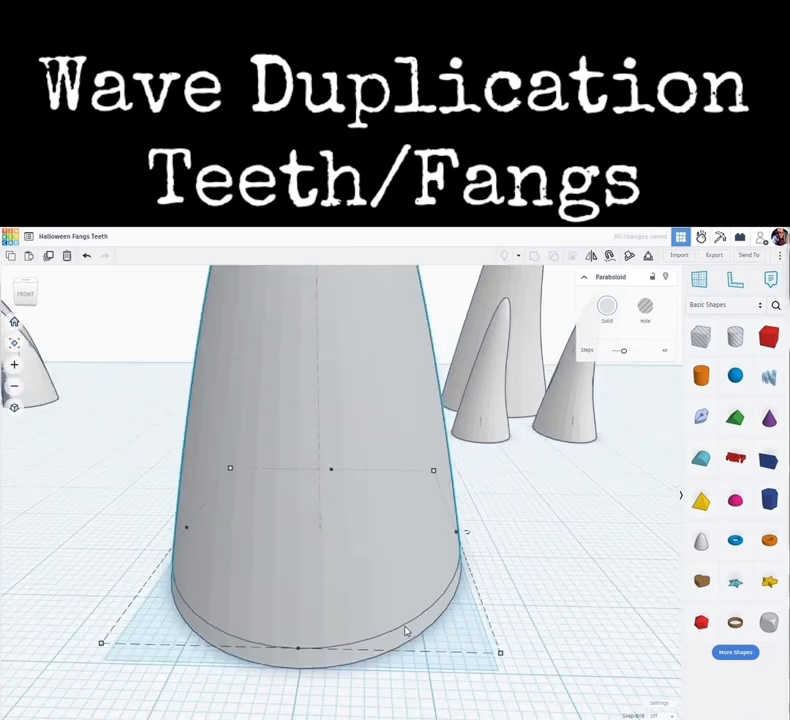
{"action": "mouse_move", "coordinate": [499, 656]}
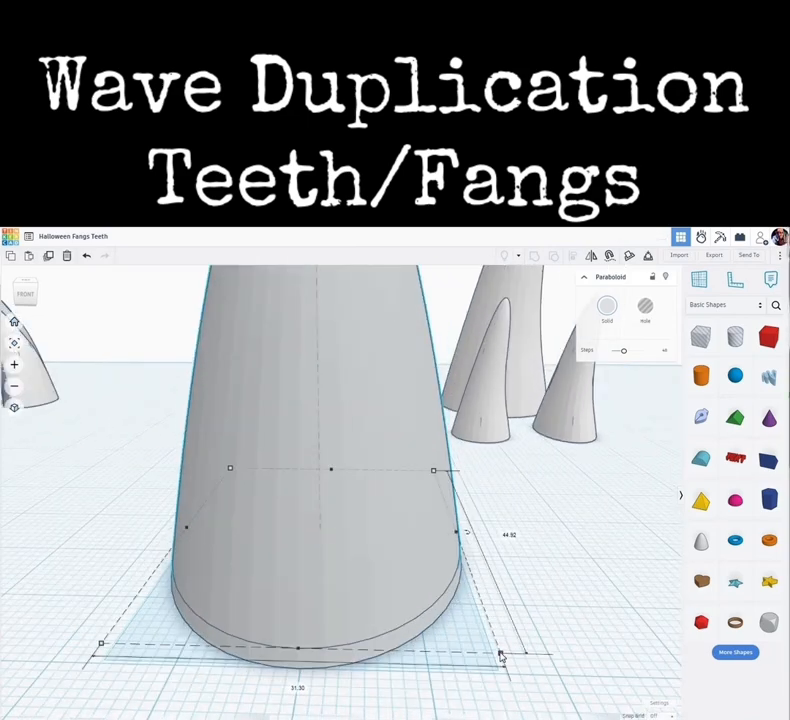
{"action": "left_click", "coordinate": [290, 686]}
{"action": "key", "text": "Return"}
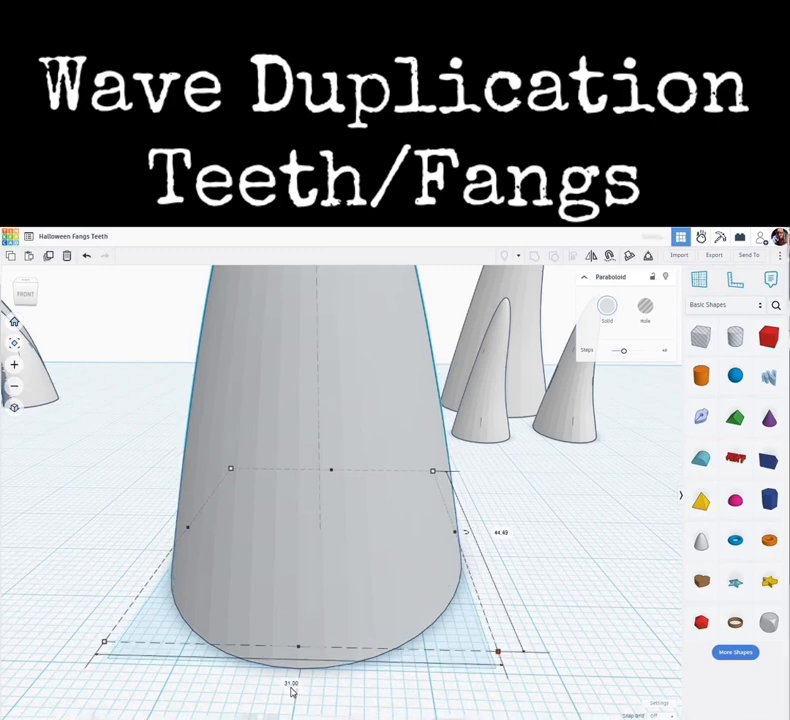
Step: Tilt the paraboloid copy sideways by about 0.3°
{"action": "right_click_drag", "start_coordinate": [393, 597], "coordinate": [409, 596]}
{"action": "scroll", "coordinate": [420, 570], "scroll_direction": "down", "scroll_amount": 5}
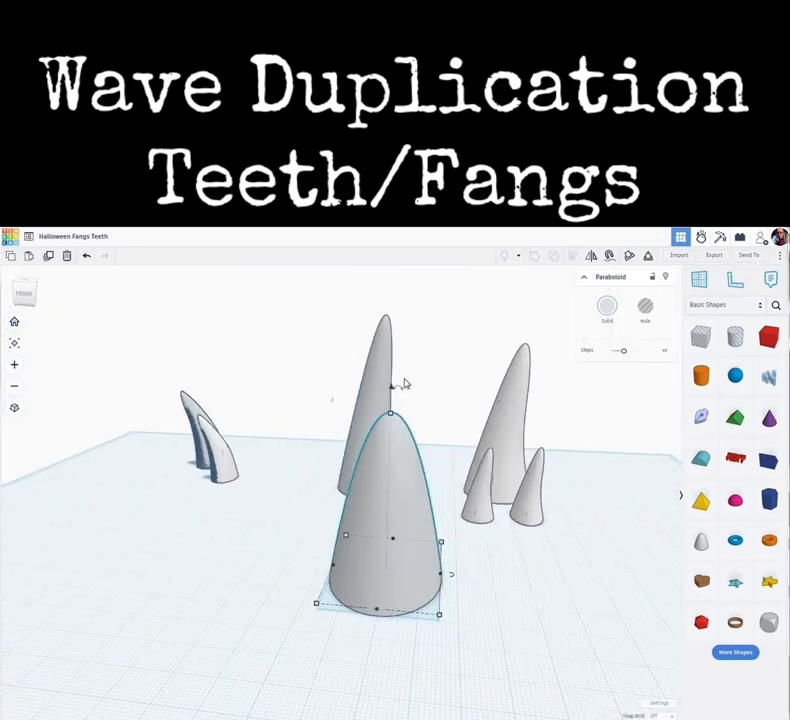
{"action": "mouse_move", "coordinate": [401, 393]}
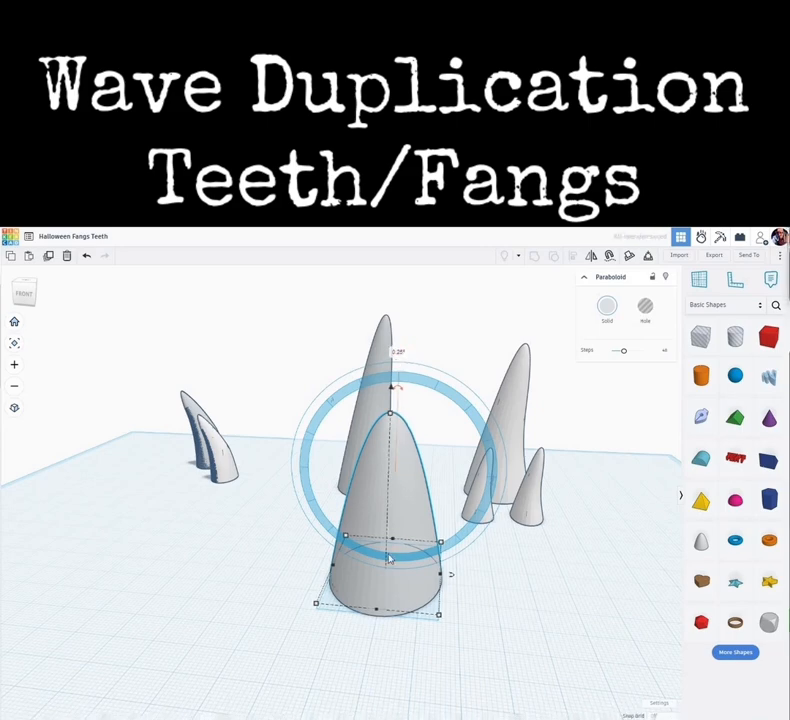
{"action": "scroll", "coordinate": [350, 618], "scroll_direction": "up", "scroll_amount": 3}
{"action": "right_click_drag", "start_coordinate": [362, 615], "coordinate": [379, 612]}
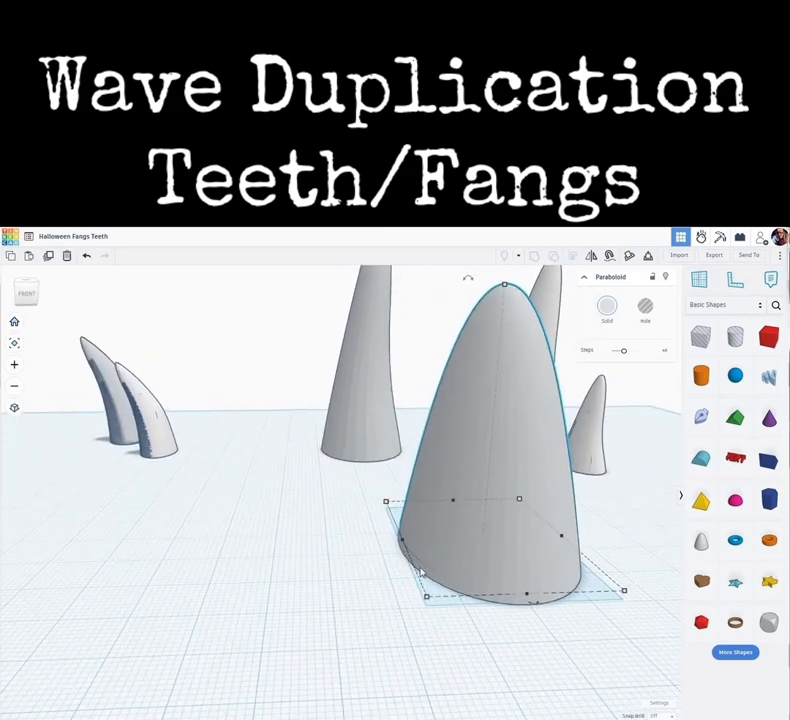
{"action": "scroll", "coordinate": [420, 562], "scroll_direction": "up", "scroll_amount": 3}
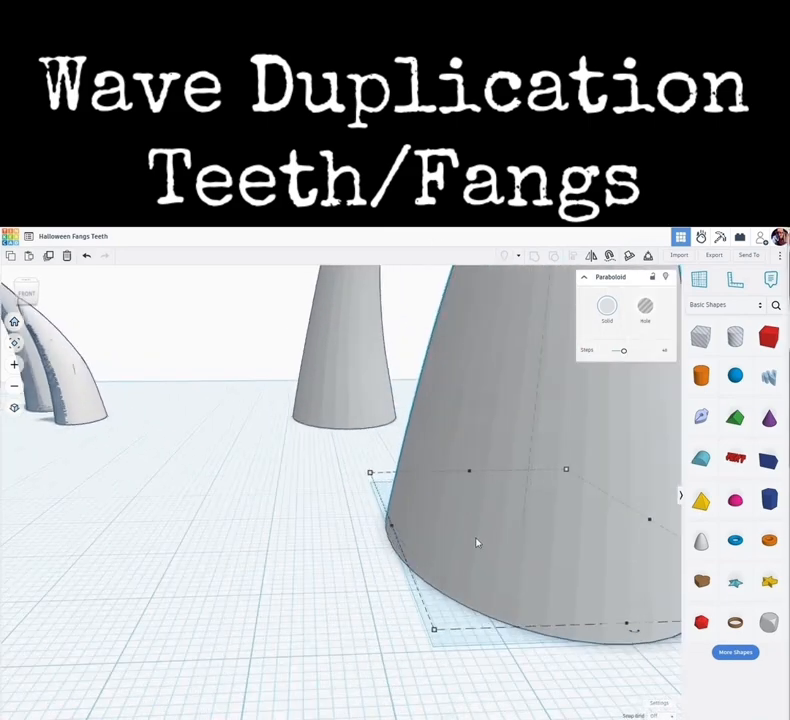
{"action": "scroll", "coordinate": [474, 541], "scroll_direction": "down", "scroll_amount": 2}
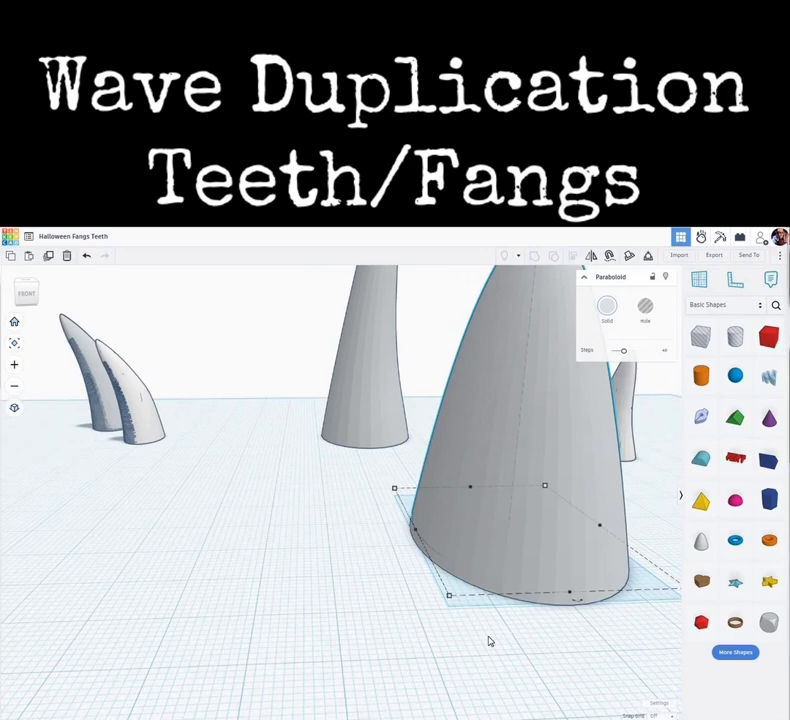
{"action": "right_click_drag", "start_coordinate": [490, 637], "coordinate": [488, 636]}
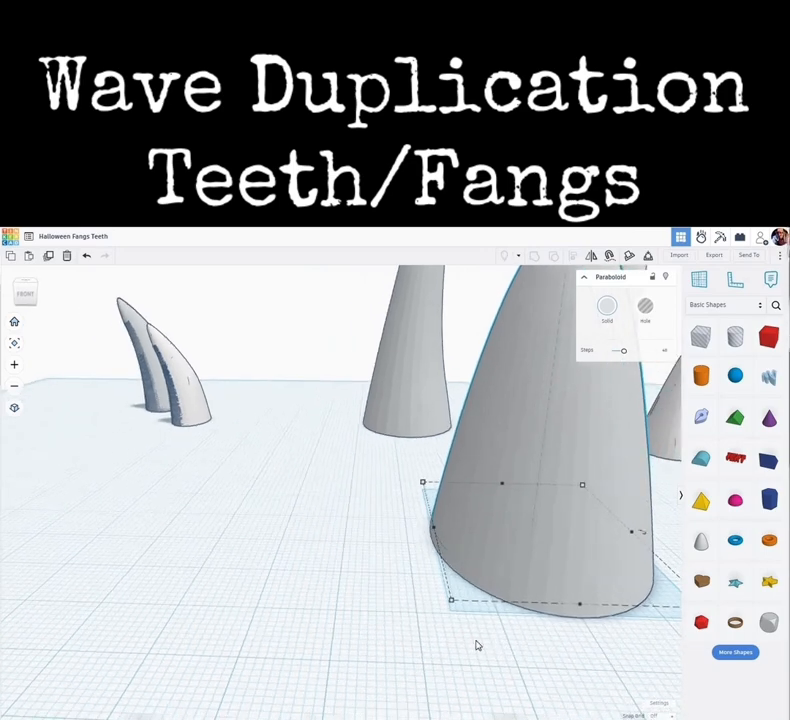
Step: Duplicate the adjusted copy repeatedly, carrying its lift, shrink and tilt forward, to build a tapering, curved fang
{"action": "scroll", "coordinate": [477, 650], "scroll_direction": "down", "scroll_amount": 5}
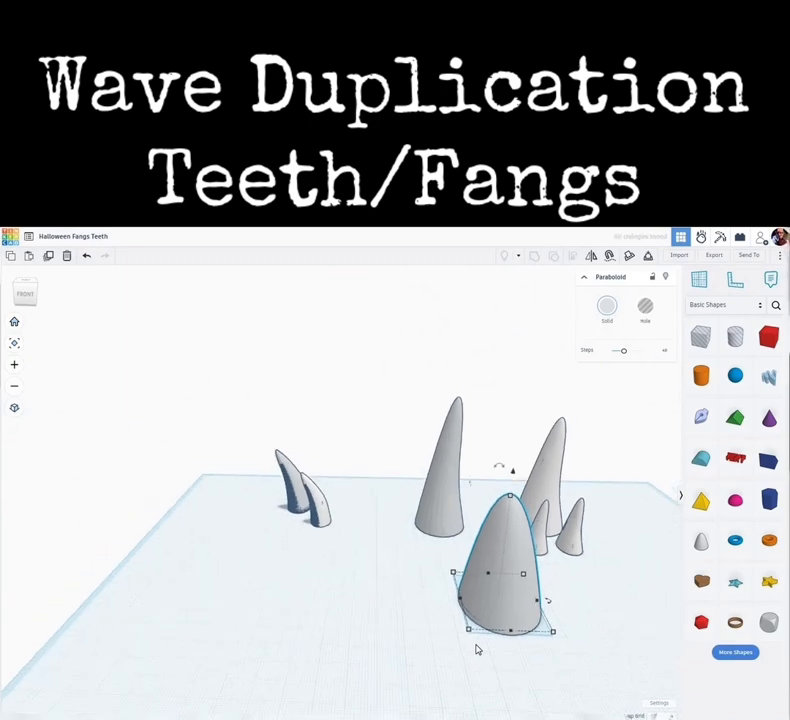
{"action": "key", "text": "ctrl+d"}
{"action": "key", "text": "ctrl+d"}
{"action": "key", "text": "ctrl+d"}
{"action": "key", "text": "ctrl+d"}
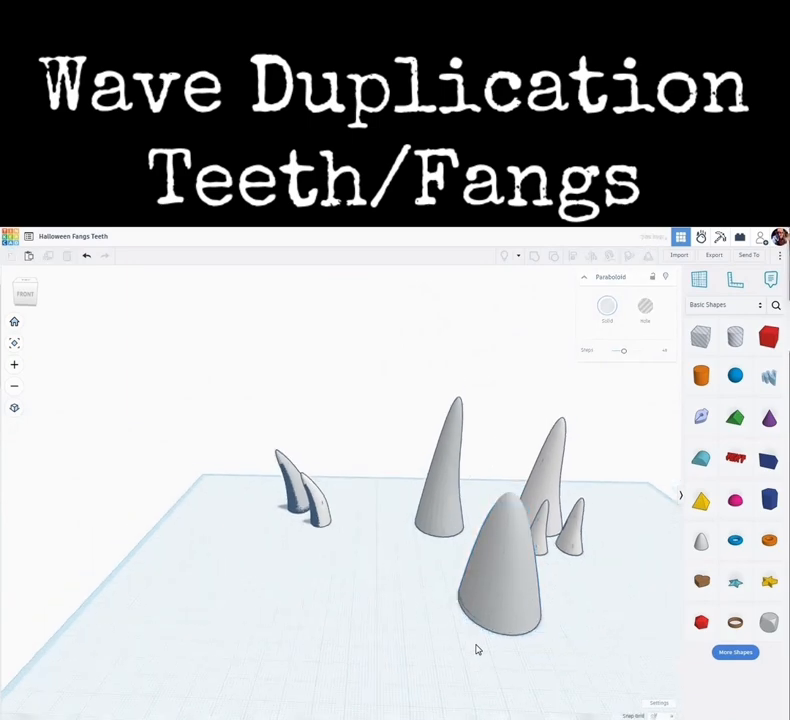
{"action": "key", "text": "ctrl+d"}
{"action": "key", "text": "ctrl+d"}
{"action": "key", "text": "ctrl+d"}
{"action": "key", "text": "ctrl+d"}
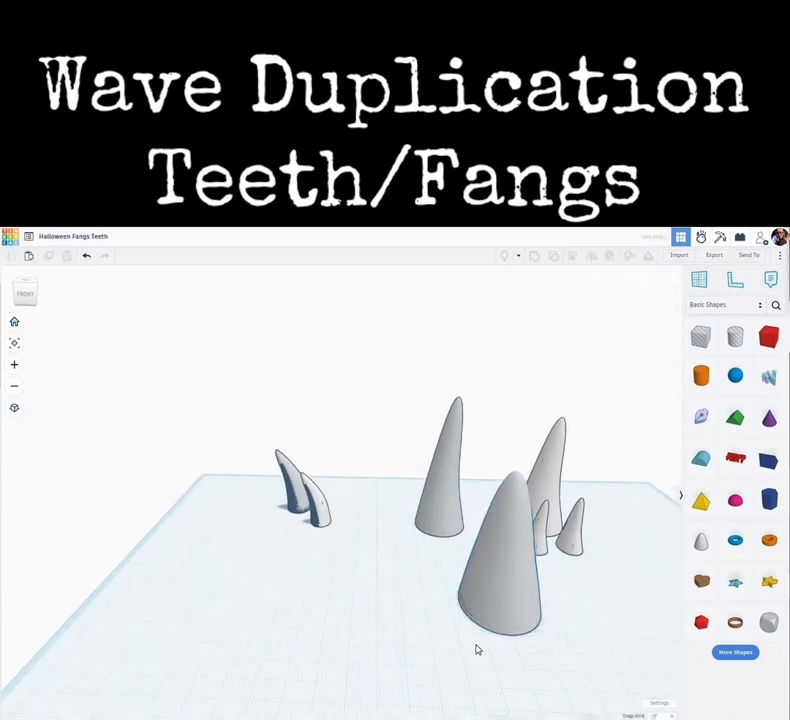
{"action": "key", "text": "ctrl+d"}
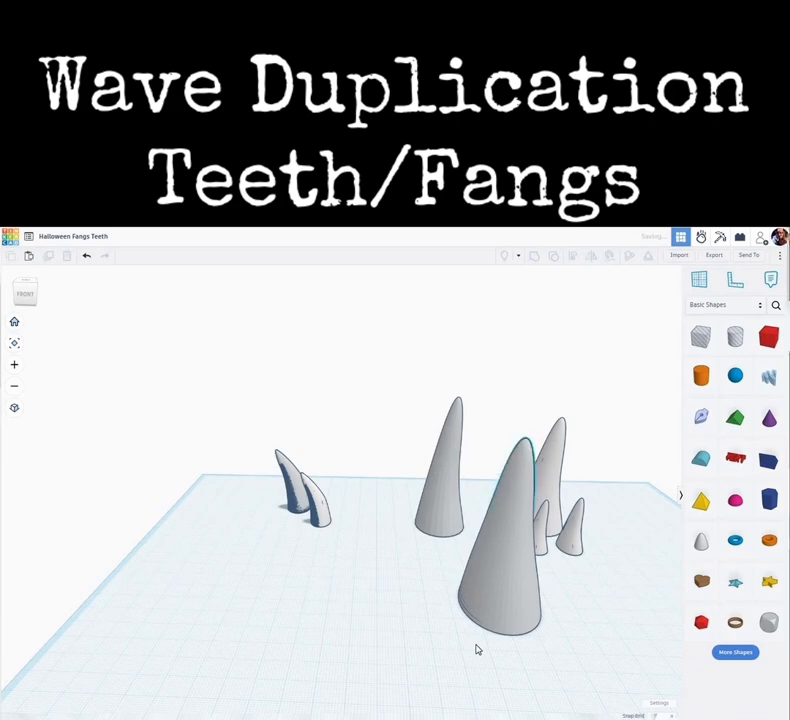
{"action": "key", "text": "ctrl+d"}
{"action": "middle_click_drag", "start_coordinate": [585, 599], "coordinate": [425, 648]}
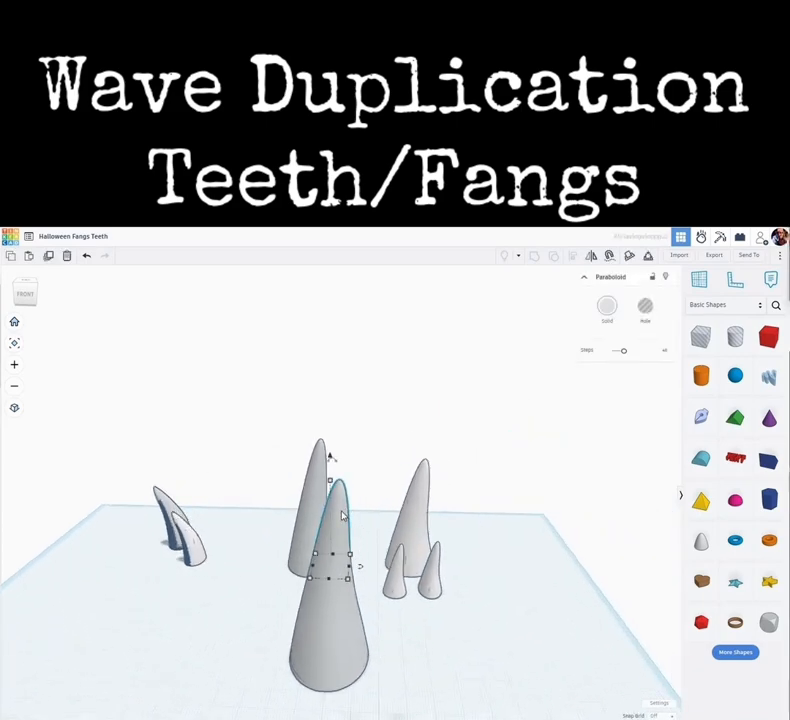
{"action": "scroll", "coordinate": [341, 515], "scroll_direction": "up", "scroll_amount": 2}
{"action": "key", "text": "ctrl+d"}
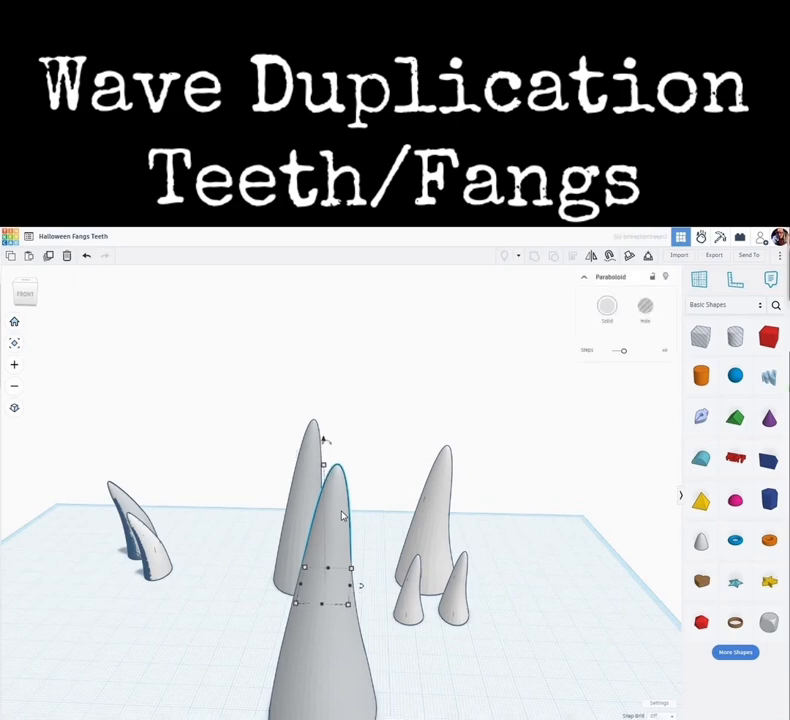
{"action": "key", "text": "ctrl+d"}
{"action": "key", "text": "ctrl+d"}
{"action": "key", "text": "ctrl+d"}
{"action": "key", "text": "ctrl+d"}
Step: Select all the stacked paraboloids of the large fang and group them into one shape
{"action": "right_click_drag", "start_coordinate": [437, 610], "coordinate": [552, 619]}
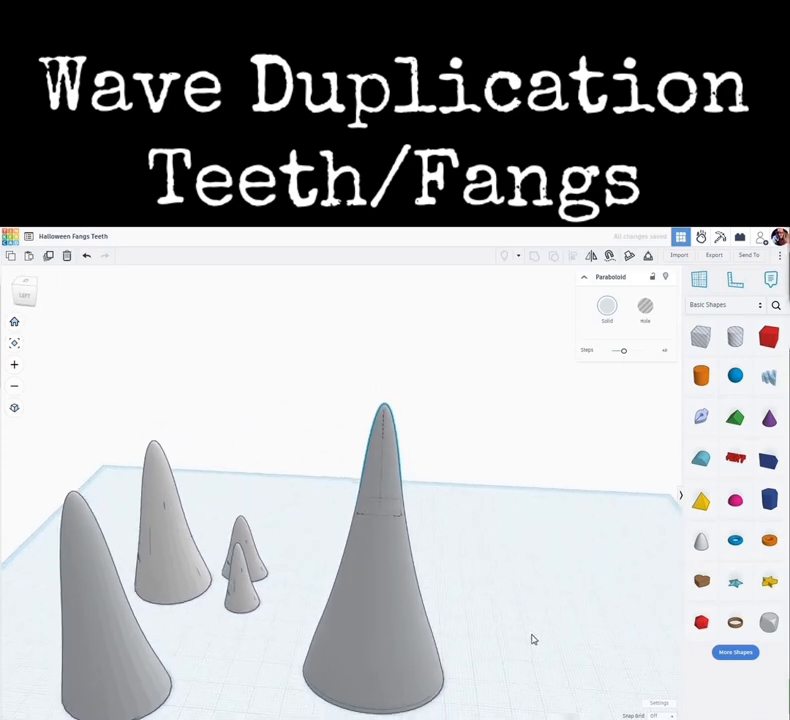
{"action": "scroll", "coordinate": [538, 541], "scroll_direction": "down", "scroll_amount": 2}
{"action": "middle_click_drag", "start_coordinate": [495, 650], "coordinate": [539, 545]}
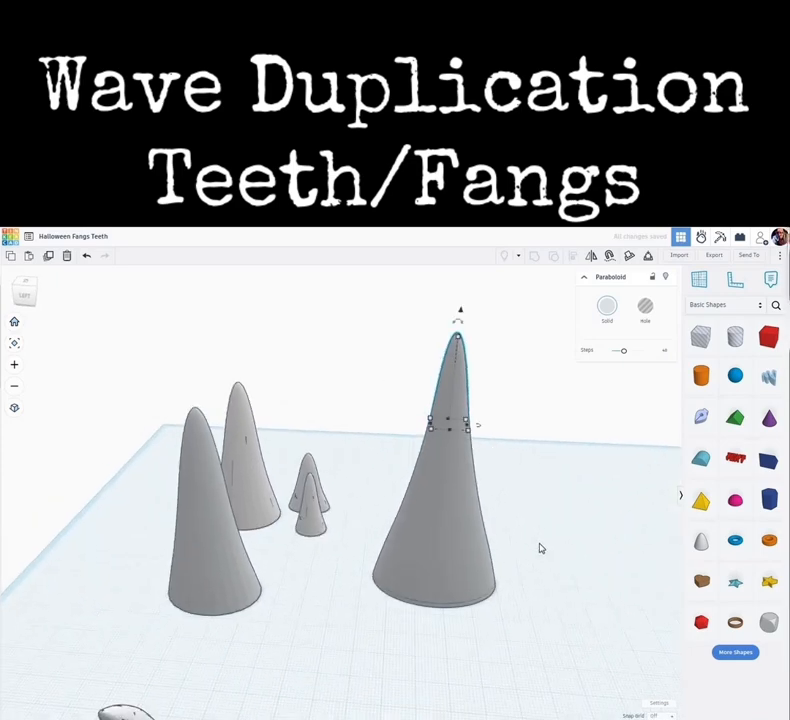
{"action": "right_click_drag", "start_coordinate": [390, 366], "coordinate": [398, 380]}
{"action": "left_click_drag", "start_coordinate": [469, 623], "coordinate": [527, 643]}
{"action": "right_click_drag", "start_coordinate": [603, 614], "coordinate": [549, 302]}
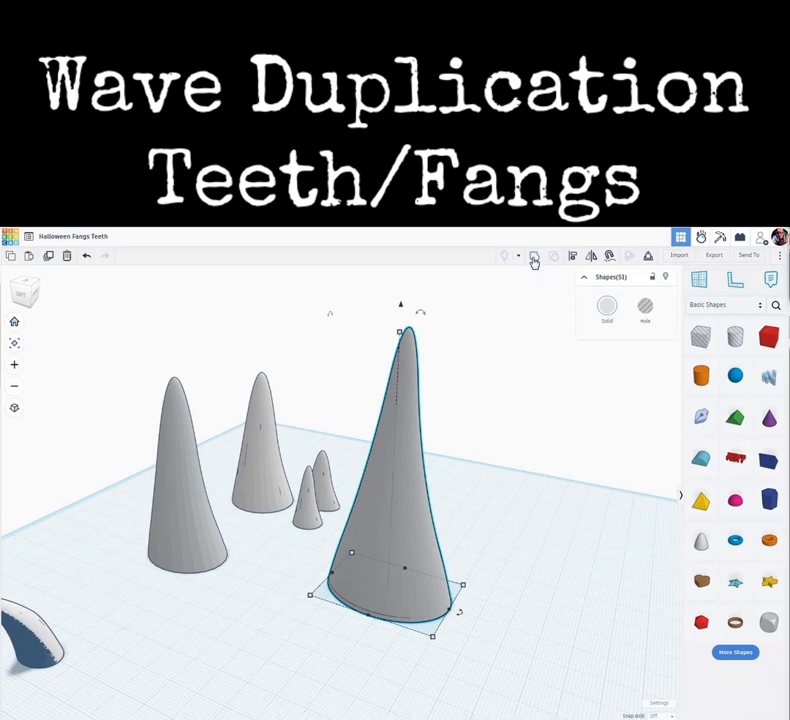
{"action": "left_click", "coordinate": [533, 258]}
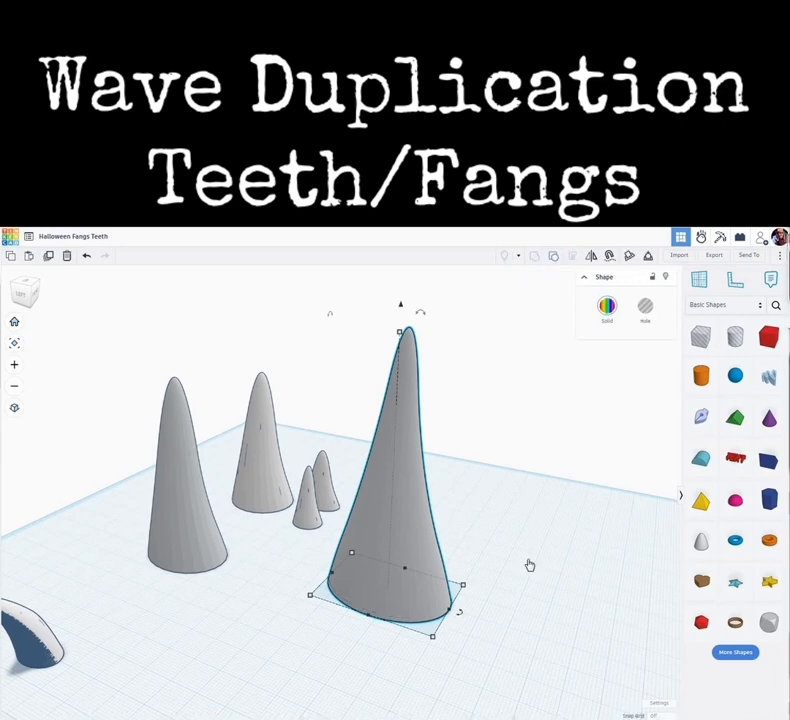
Step: Export the selected large fang as an STL and save it as Halloween Fangs Teeth.stl in the STL's folder
{"action": "right_click_drag", "start_coordinate": [440, 545], "coordinate": [487, 517]}
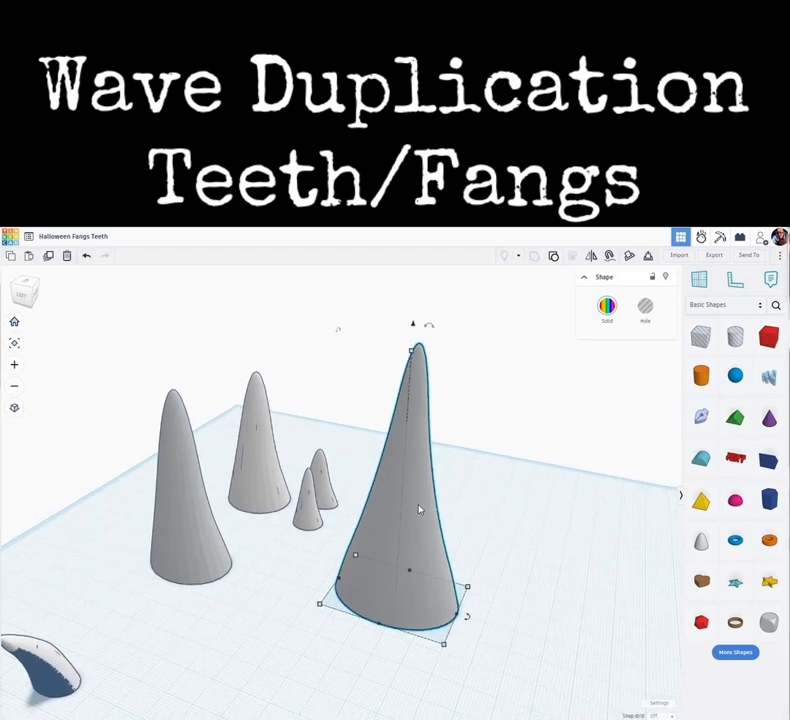
{"action": "scroll", "coordinate": [412, 530], "scroll_direction": "up", "scroll_amount": 3}
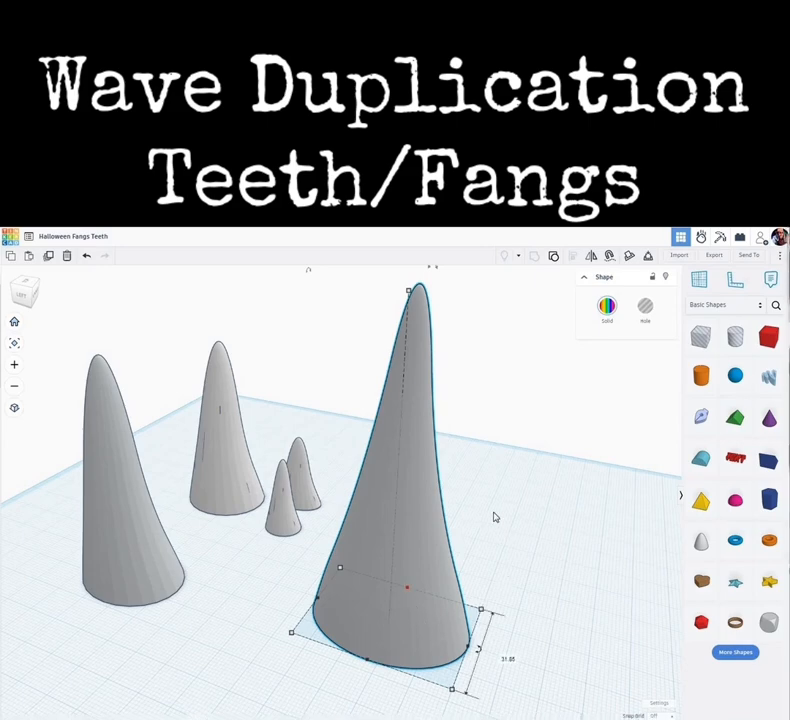
{"action": "right_click_drag", "start_coordinate": [569, 540], "coordinate": [468, 543]}
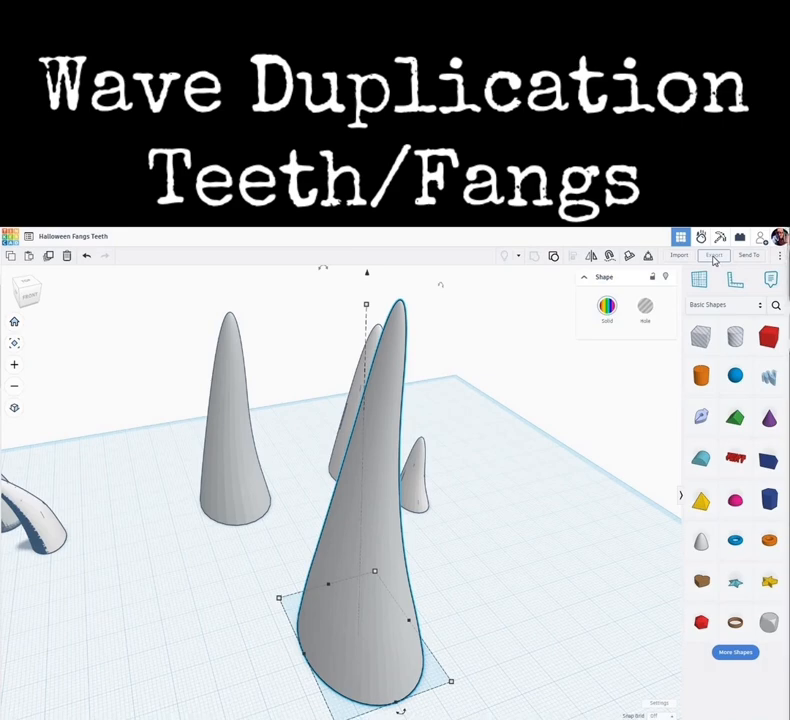
{"action": "left_click", "coordinate": [713, 256]}
{"action": "left_click", "coordinate": [436, 507]}
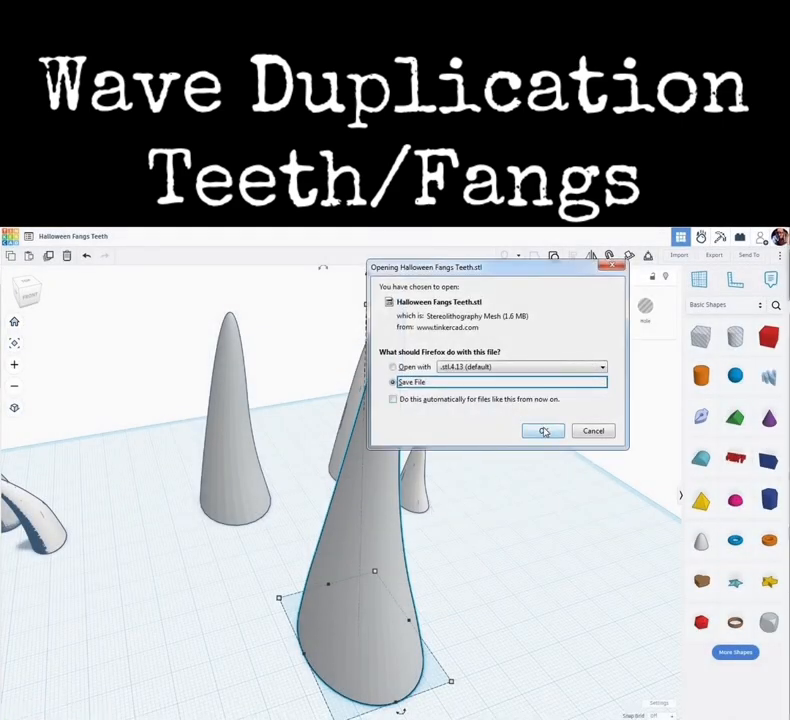
{"action": "left_click", "coordinate": [544, 431]}
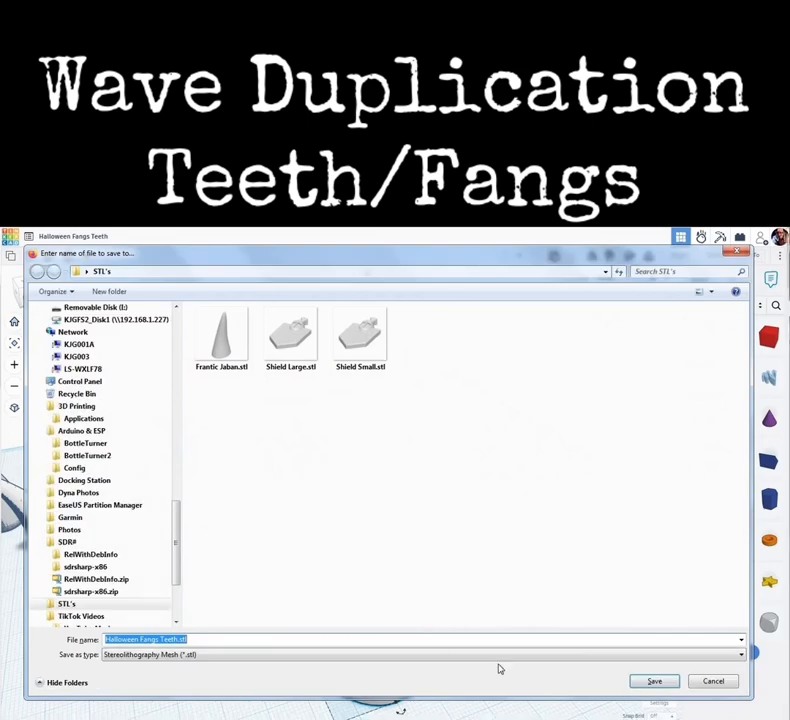
{"action": "left_click", "coordinate": [667, 685]}
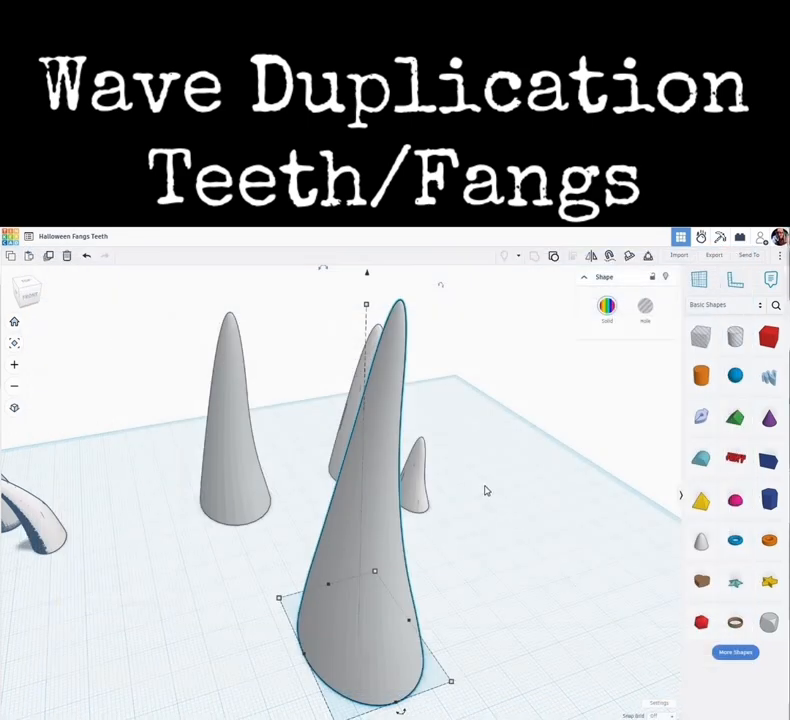
Step: Import Halloween Fangs Teeth.stl from the STL's folder in millimeters at 100% scale
{"action": "scroll", "coordinate": [556, 544], "scroll_direction": "down", "scroll_amount": 3}
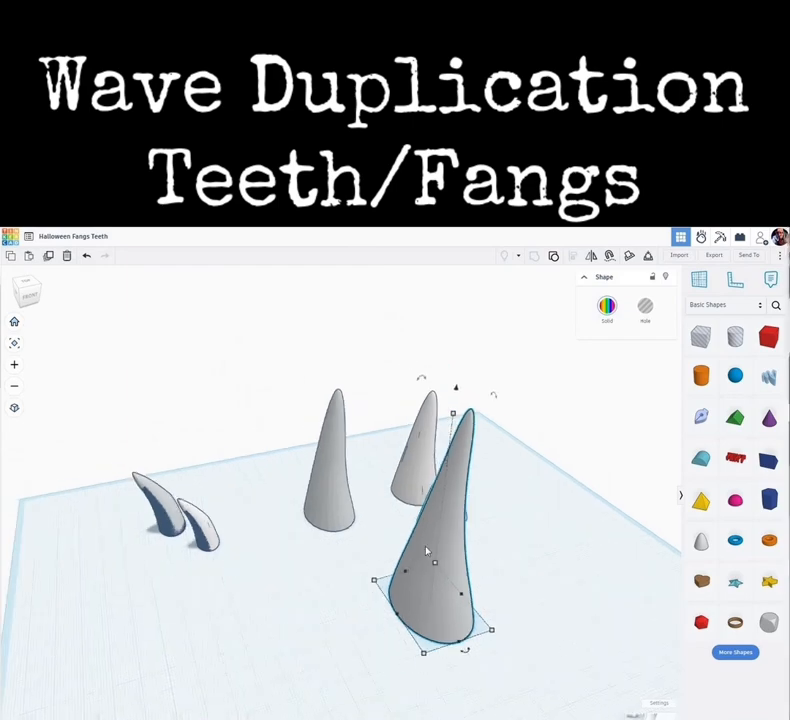
{"action": "middle_click_drag", "start_coordinate": [428, 550], "coordinate": [296, 518]}
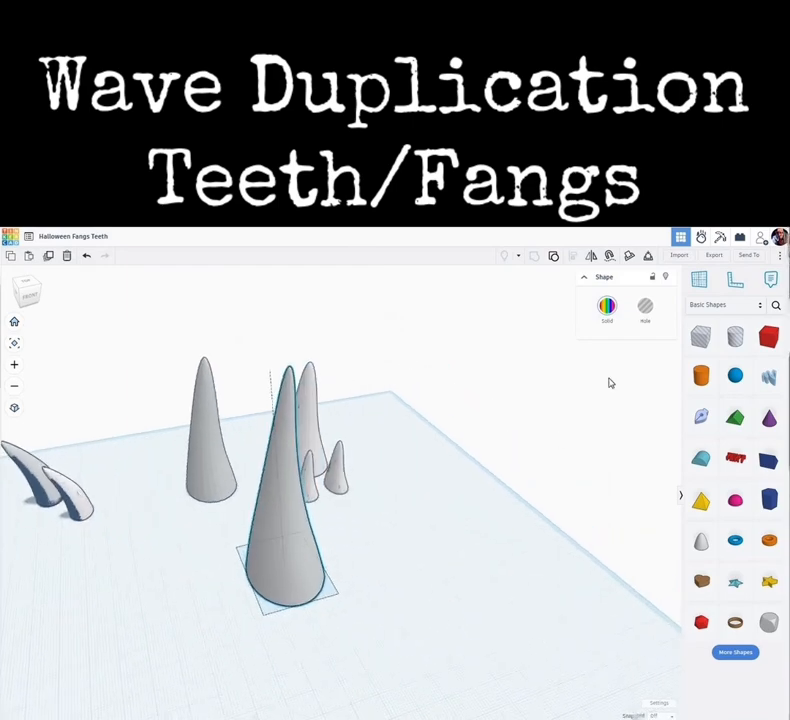
{"action": "left_click", "coordinate": [679, 256]}
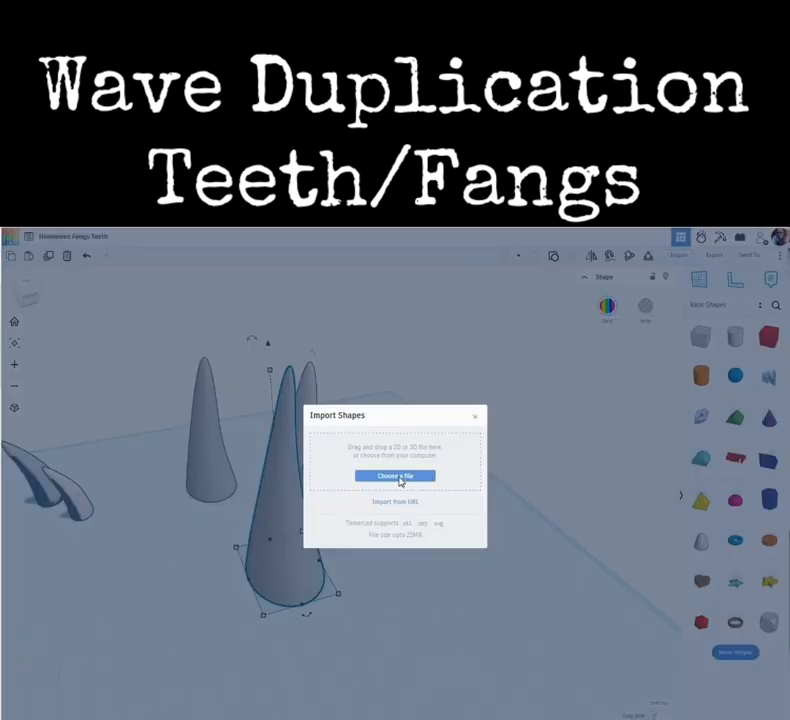
{"action": "left_click", "coordinate": [396, 476]}
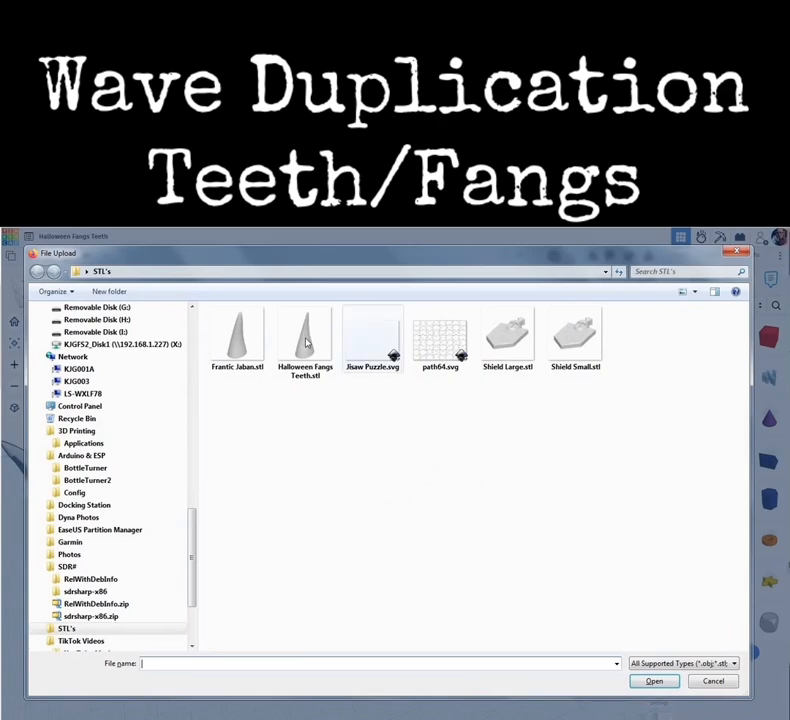
{"action": "left_click", "coordinate": [307, 343]}
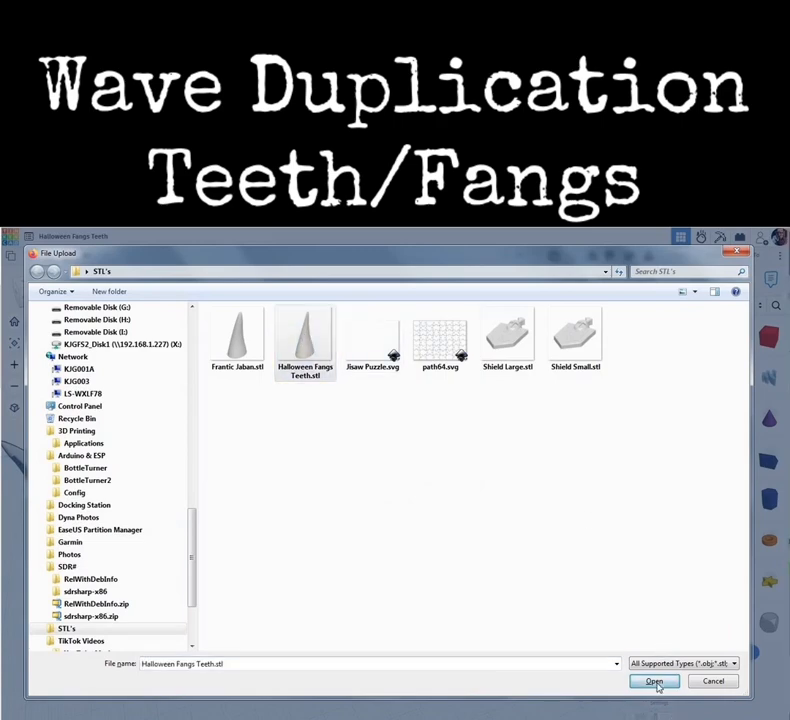
{"action": "left_click", "coordinate": [654, 681]}
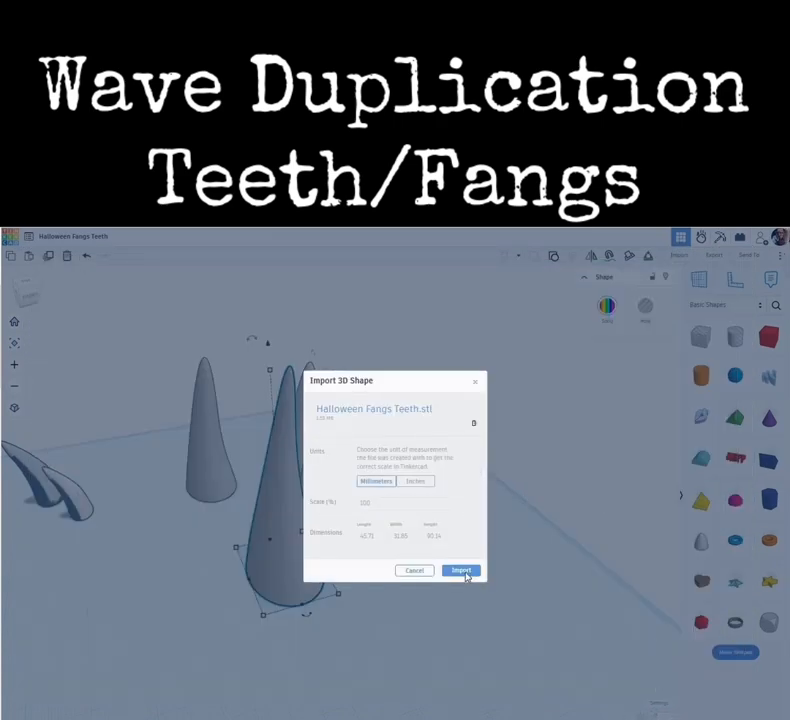
{"action": "left_click", "coordinate": [465, 577]}
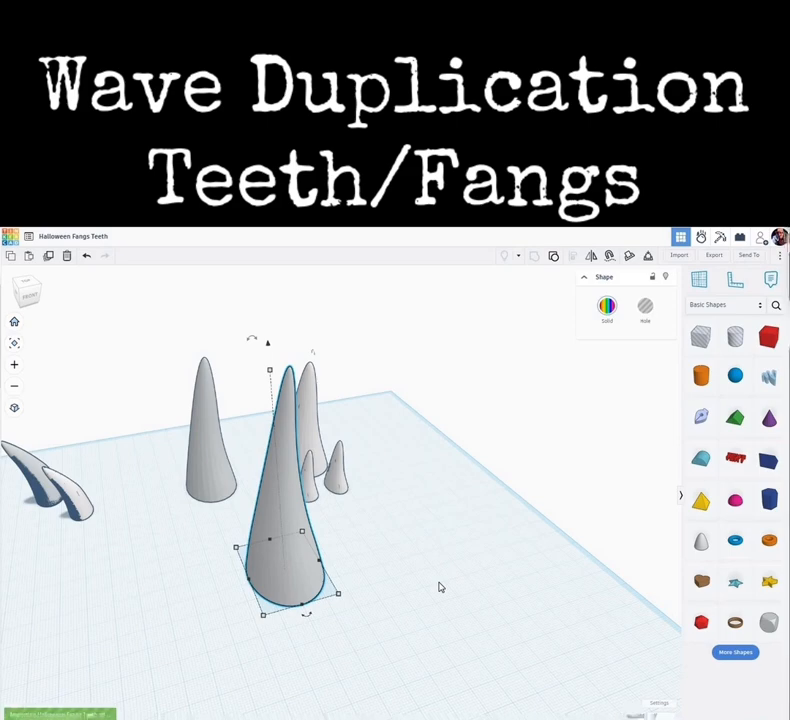
Step: Move the imported fang clear of the original fangs and recolour it with the light gray preset
{"action": "left_click_drag", "start_coordinate": [221, 550], "coordinate": [458, 553]}
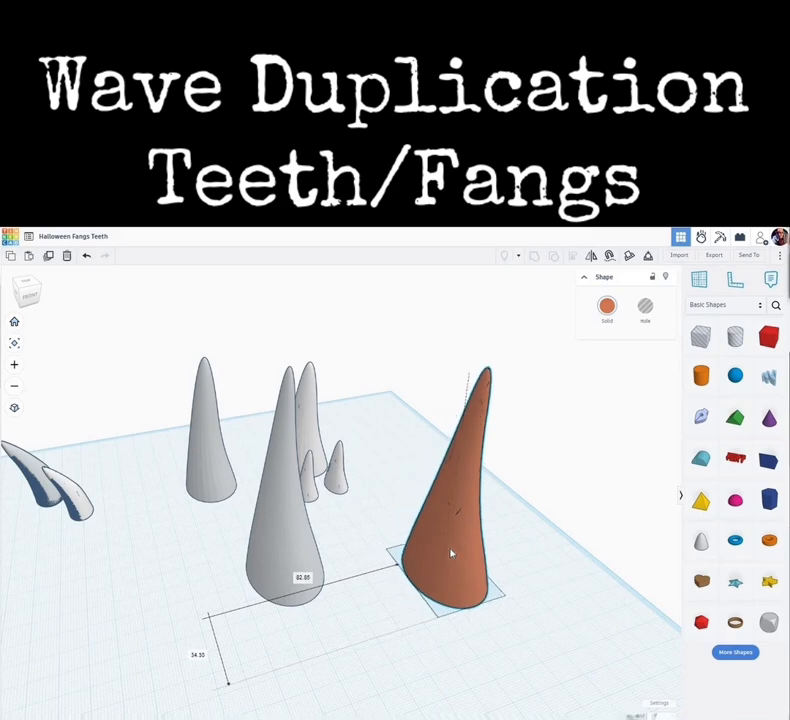
{"action": "left_click", "coordinate": [607, 310]}
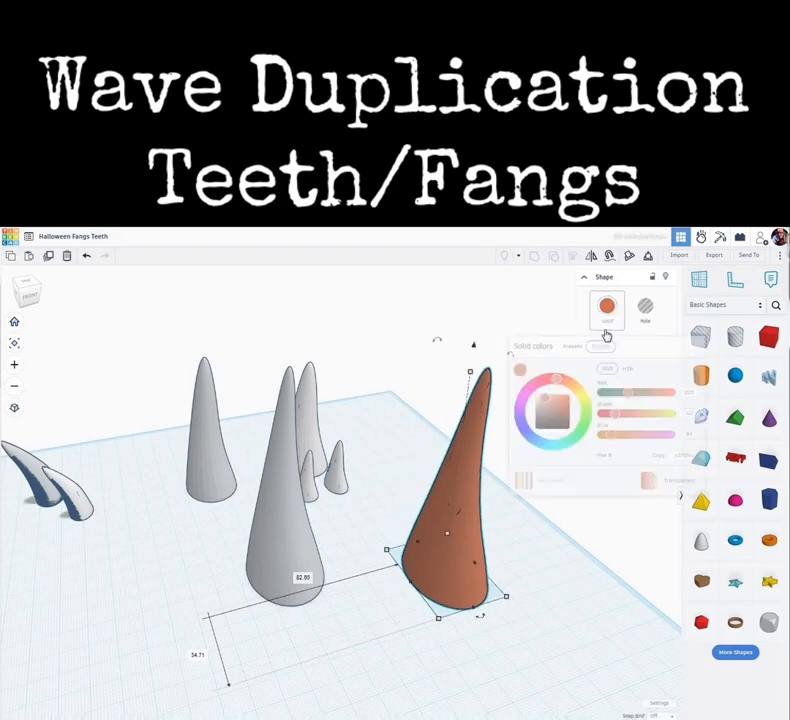
{"action": "left_click", "coordinate": [573, 349]}
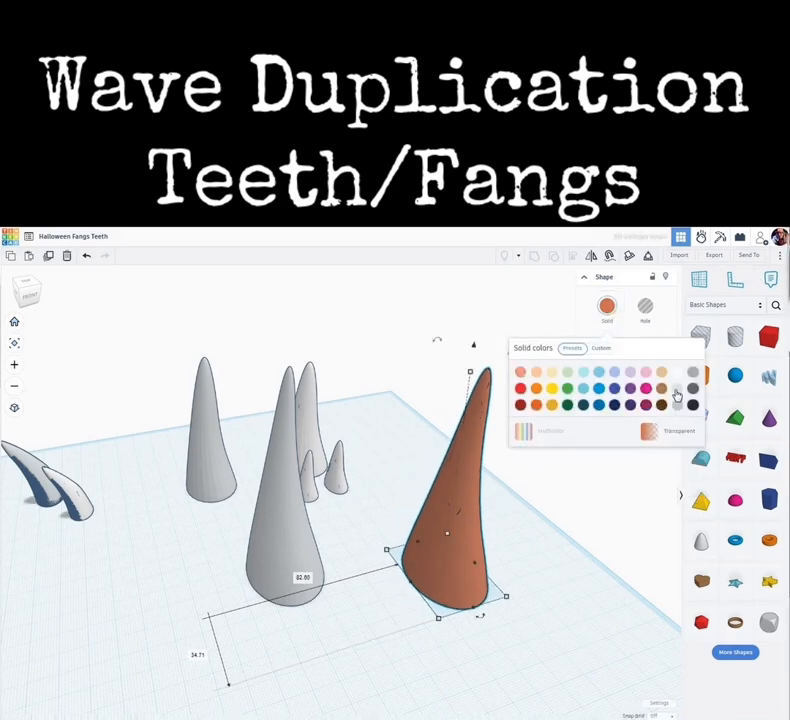
{"action": "left_click", "coordinate": [677, 388]}
Step: Make the imported light gray fang slightly narrower at its base and reduce its height
{"action": "right_click_drag", "start_coordinate": [460, 545], "coordinate": [343, 400]}
{"action": "left_click_drag", "start_coordinate": [333, 441], "coordinate": [335, 445]}
{"action": "right_click_drag", "start_coordinate": [432, 579], "coordinate": [322, 592]}
{"action": "left_click_drag", "start_coordinate": [298, 535], "coordinate": [302, 526]}
{"action": "right_click_drag", "start_coordinate": [370, 655], "coordinate": [274, 618]}
{"action": "left_click_drag", "start_coordinate": [205, 648], "coordinate": [90, 637]}
{"action": "right_click_drag", "start_coordinate": [396, 686], "coordinate": [409, 561]}
{"action": "left_click", "coordinate": [379, 547]}
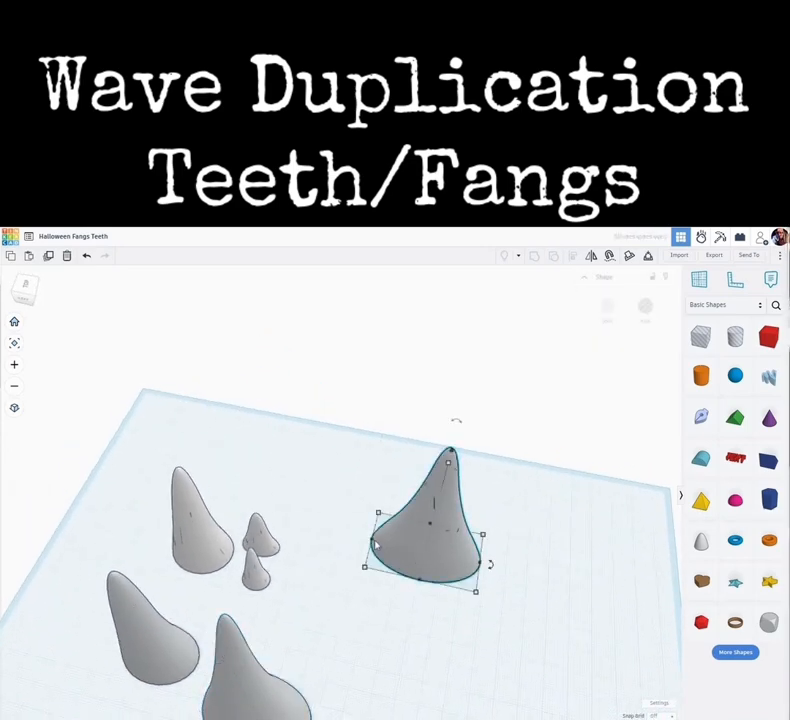
{"action": "left_click_drag", "start_coordinate": [381, 543], "coordinate": [393, 544]}
{"action": "left_click_drag", "start_coordinate": [456, 477], "coordinate": [439, 508]}
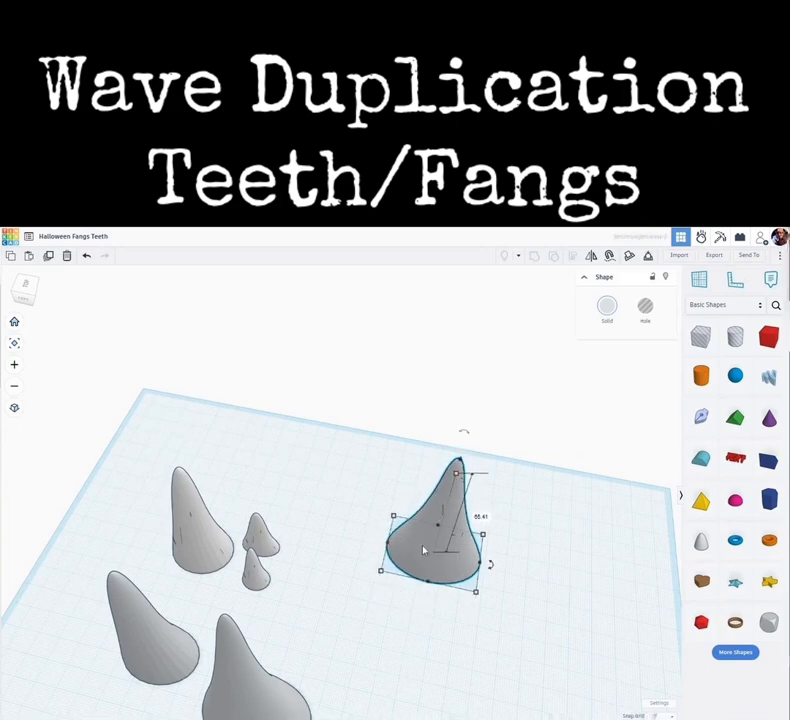
Step: Duplicate the resized fang and shift the copy sideways so its base slightly overlaps the first one
{"action": "key", "text": "ctrl+d"}
{"action": "left_click_drag", "start_coordinate": [388, 543], "coordinate": [375, 535]}
{"action": "left_click_drag", "start_coordinate": [371, 541], "coordinate": [365, 539]}
Step: Rotate the fang copy on the workplane by about 8° and scale it down slightly in proportion
{"action": "left_click_drag", "start_coordinate": [440, 551], "coordinate": [455, 561]}
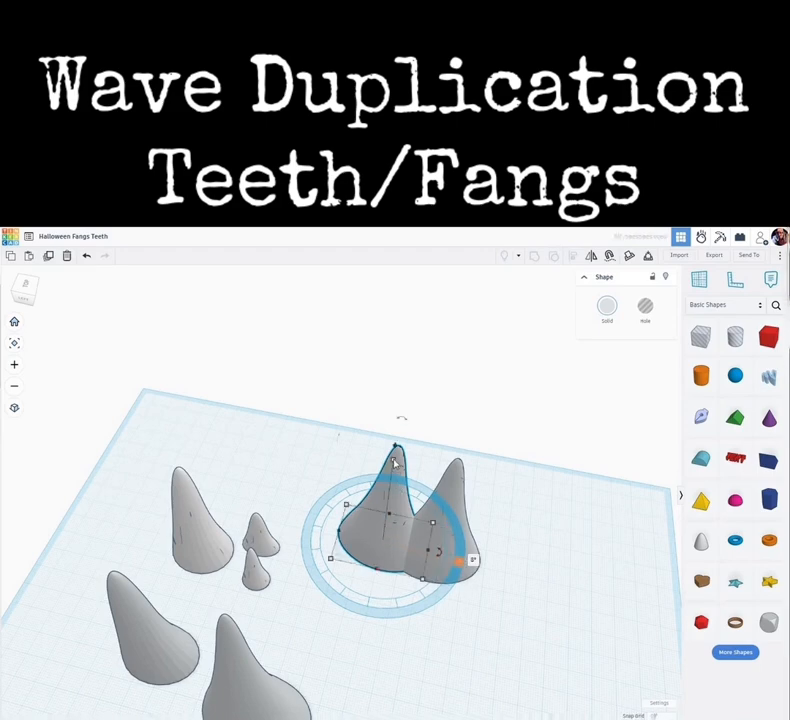
{"action": "left_click_drag", "start_coordinate": [393, 460], "coordinate": [391, 467], "text": "shift"}
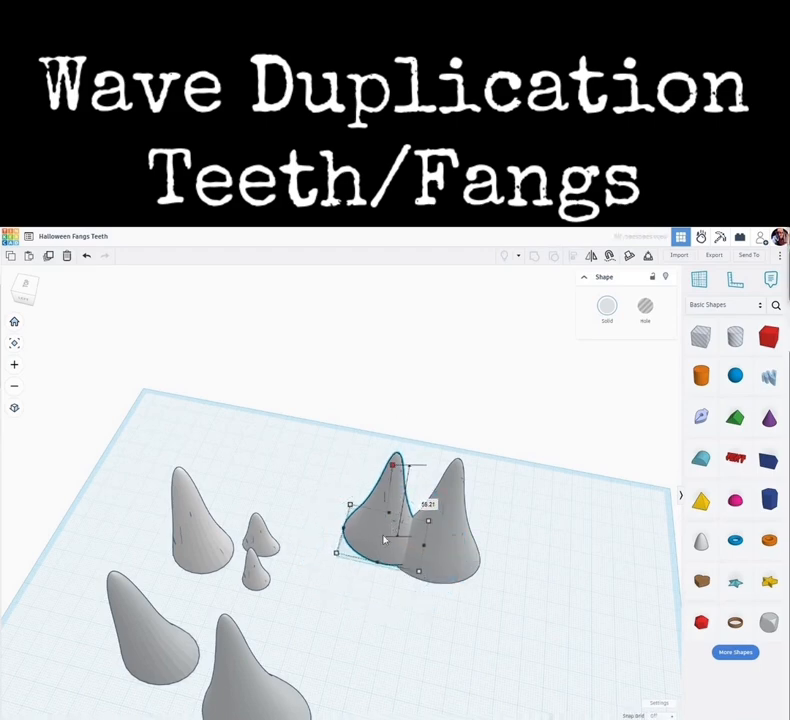